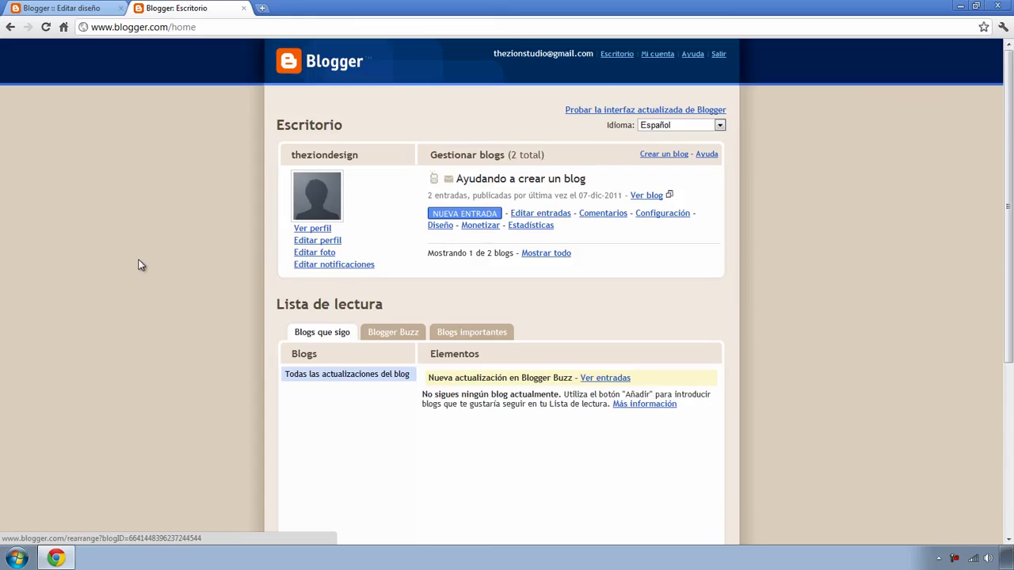
- View the live blog 'Ayudando a crear un blog' down to its page-view counter (17), then return to the top
{"action": "left_click", "coordinate": [648, 194]}
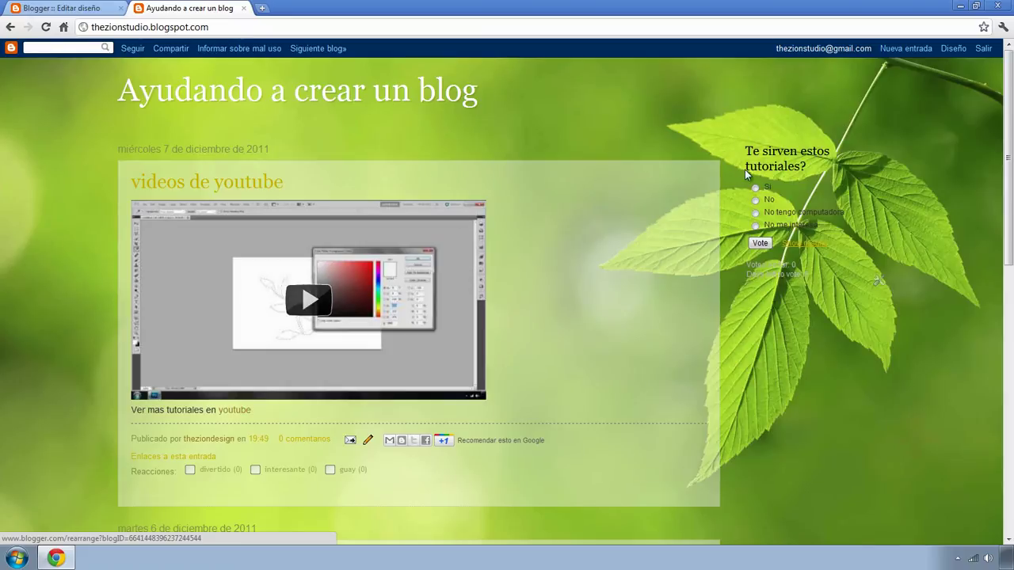
{"action": "scroll", "coordinate": [737, 348], "scroll_direction": "down", "scroll_amount": 2}
{"action": "scroll", "coordinate": [768, 343], "scroll_direction": "down", "scroll_amount": 3}
{"action": "scroll", "coordinate": [773, 342], "scroll_direction": "down", "scroll_amount": 3}
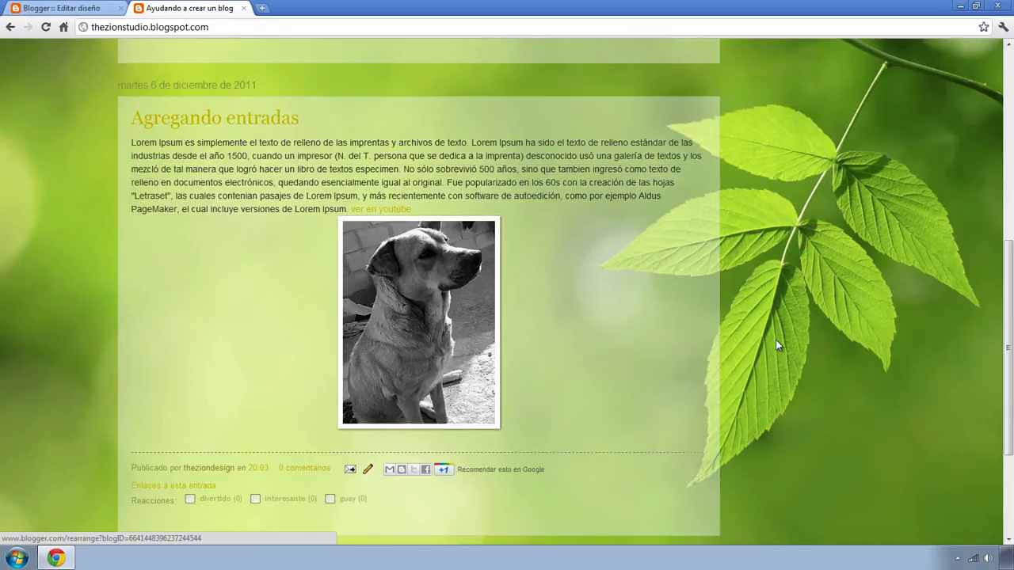
{"action": "scroll", "coordinate": [776, 345], "scroll_direction": "down", "scroll_amount": 3}
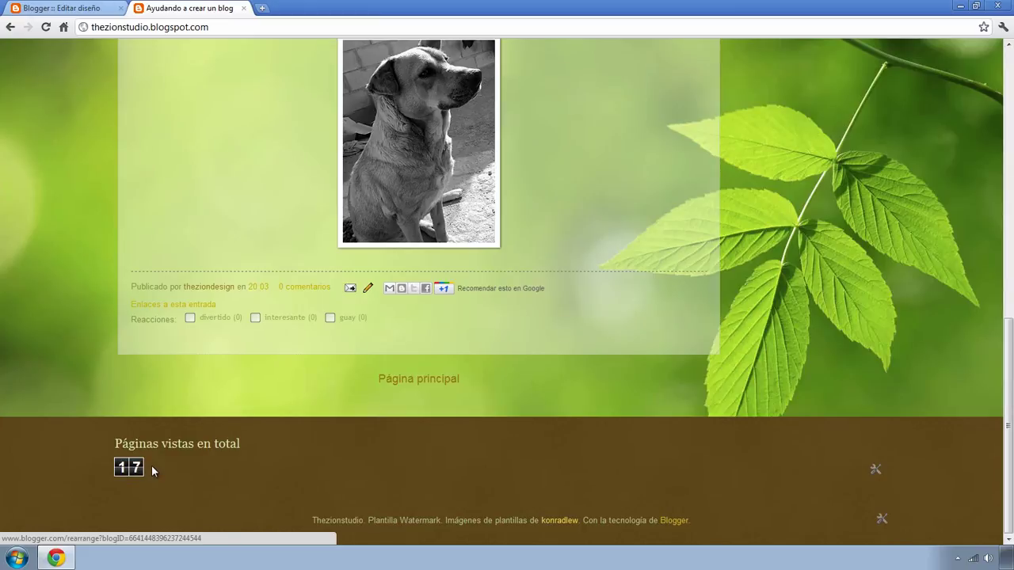
{"action": "key", "text": "Home"}
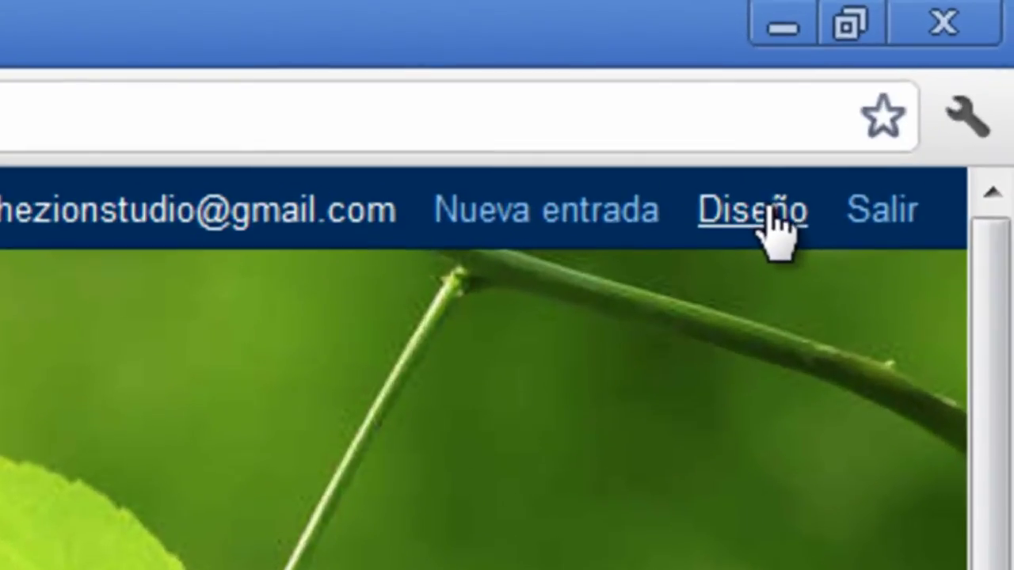
- Go to the Template Designer's blog width settings from the Diseño page
{"action": "left_click", "coordinate": [955, 50]}
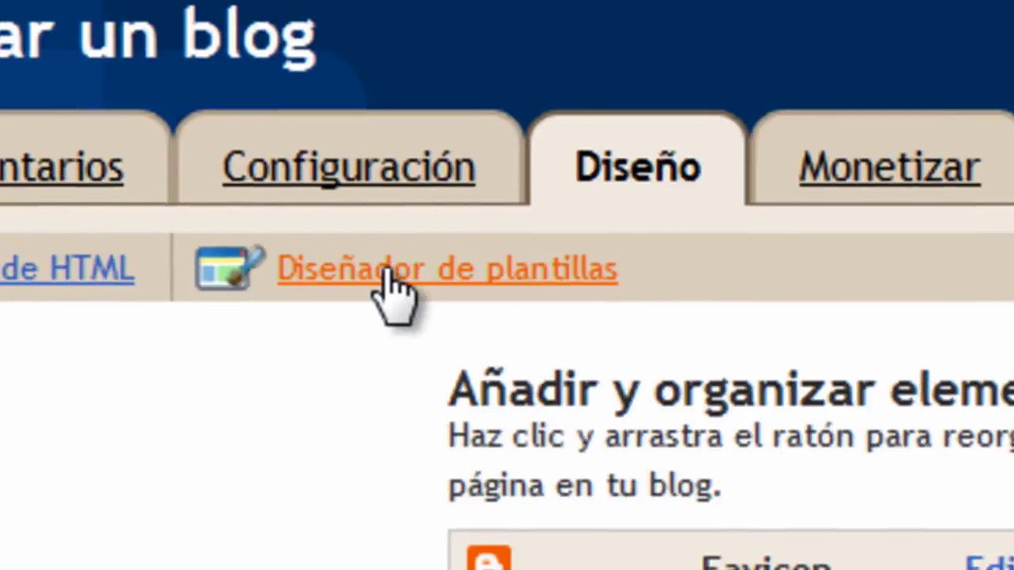
{"action": "left_click", "coordinate": [387, 271]}
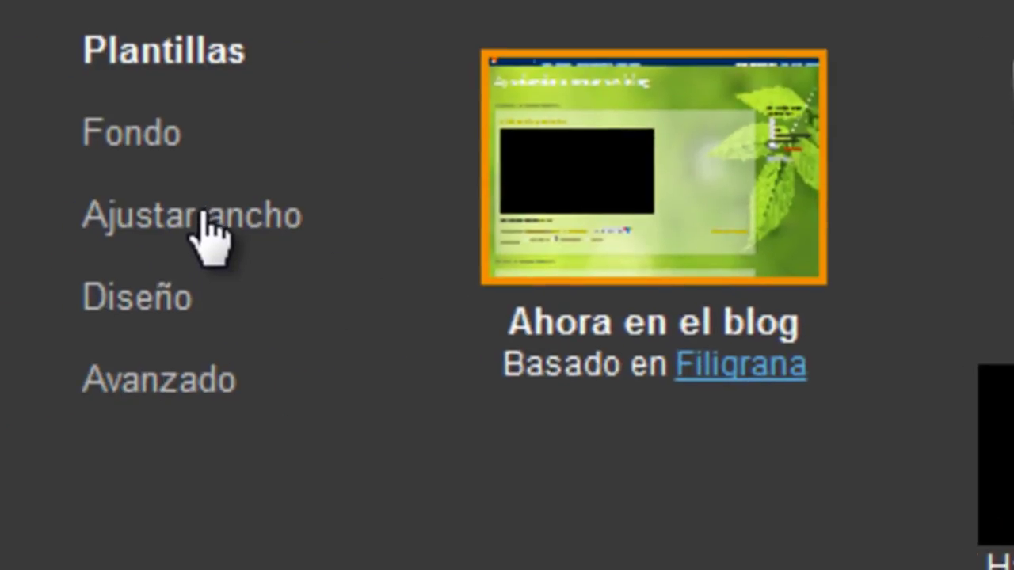
{"action": "left_click", "coordinate": [198, 215]}
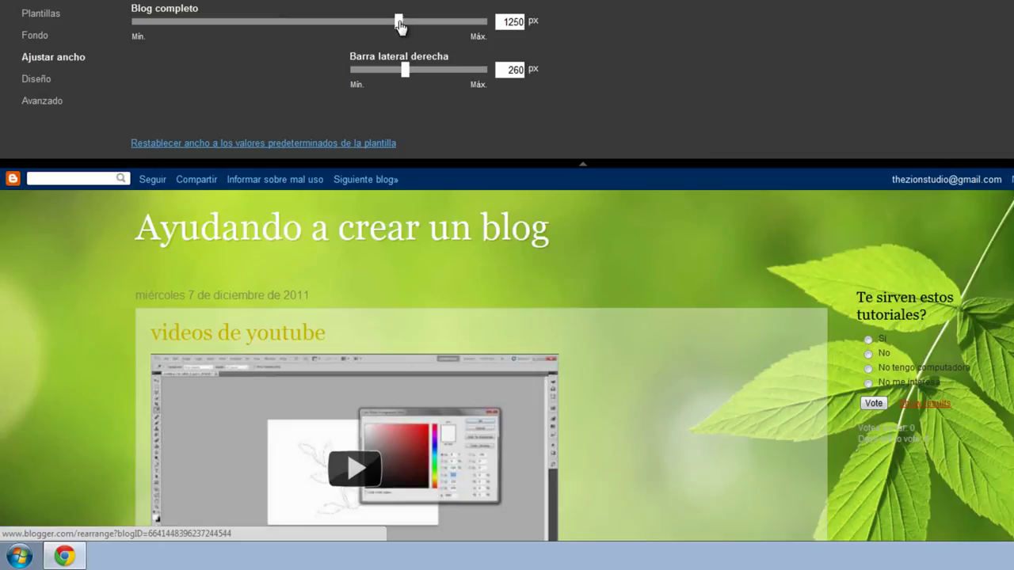
- Set the whole blog width to 900 px and widen the right sidebar to 310 px
{"action": "left_click_drag", "start_coordinate": [400, 26], "coordinate": [363, 25]}
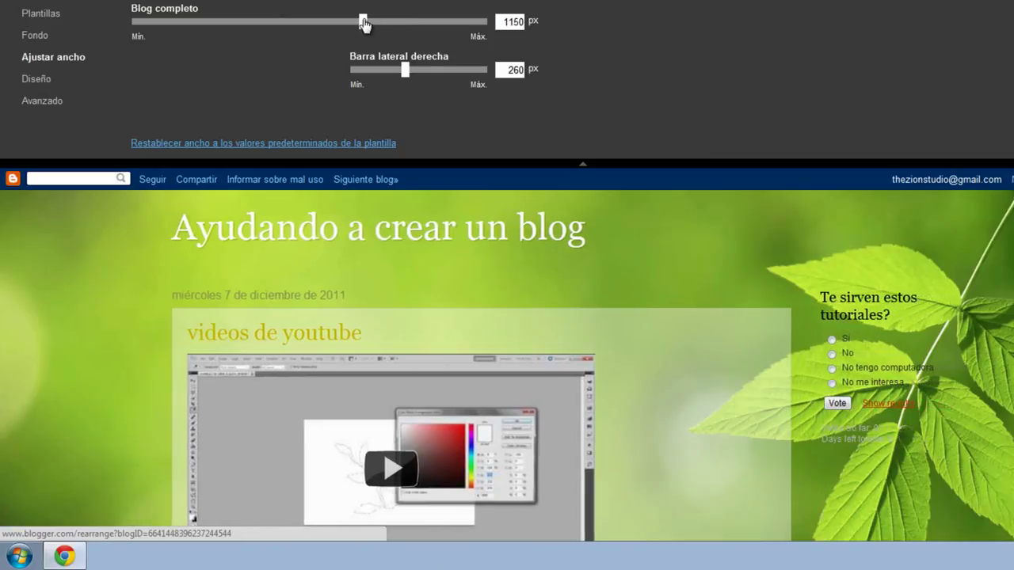
{"action": "left_click_drag", "start_coordinate": [365, 24], "coordinate": [279, 24]}
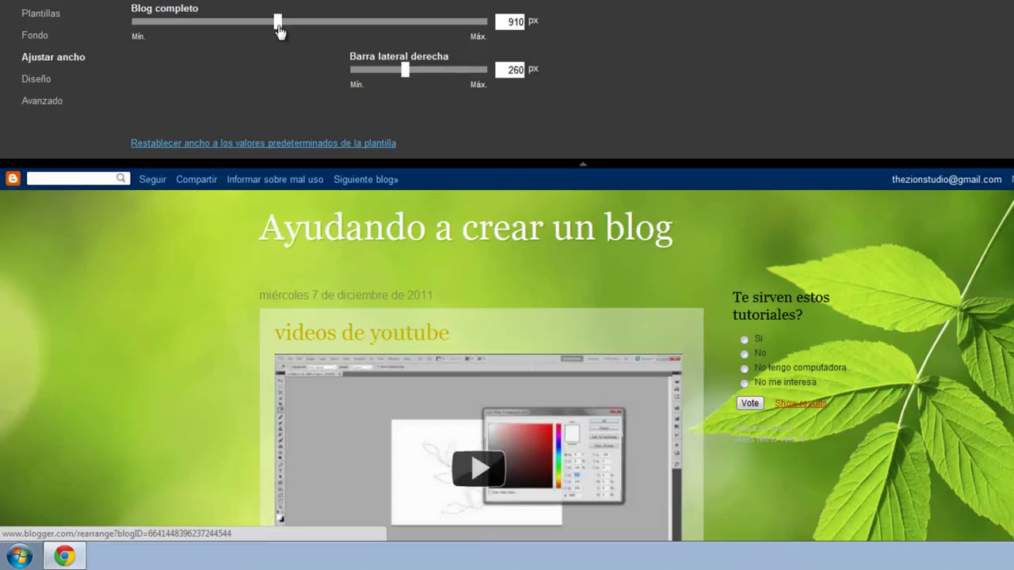
{"action": "left_click_drag", "start_coordinate": [280, 31], "coordinate": [385, 24]}
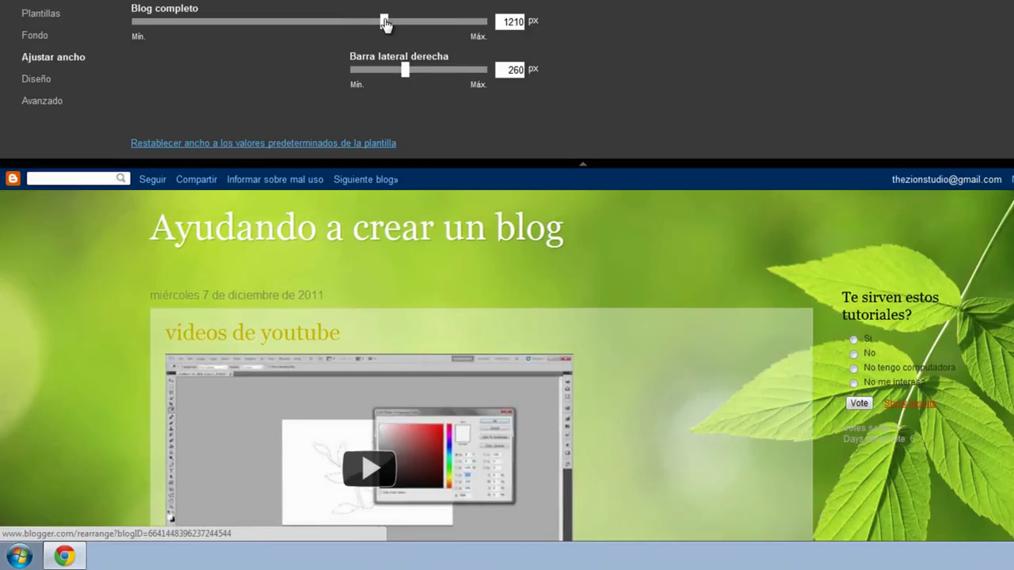
{"action": "scroll", "coordinate": [481, 364], "scroll_direction": "down", "scroll_amount": 2}
{"action": "scroll", "coordinate": [481, 365], "scroll_direction": "down", "scroll_amount": 1}
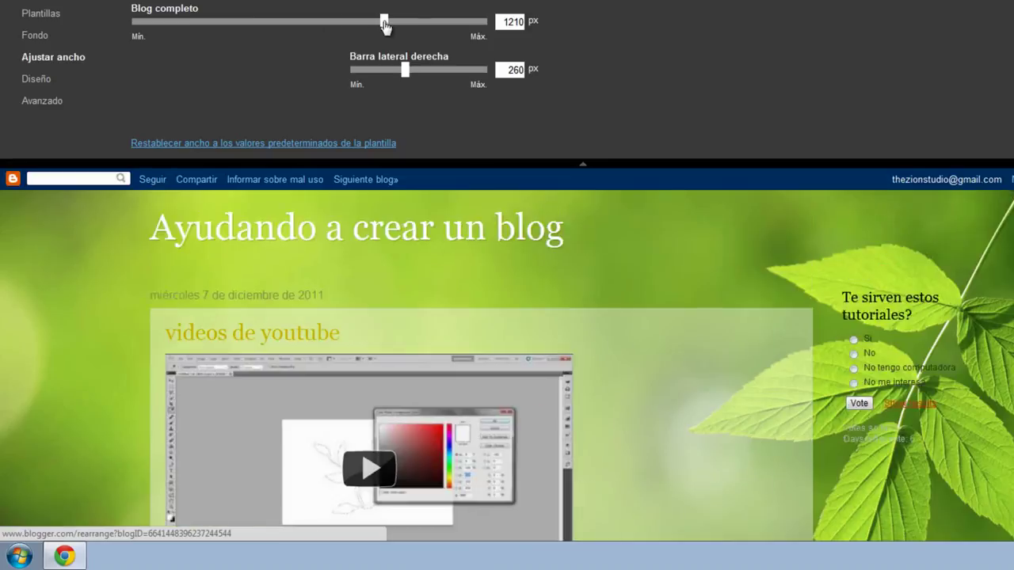
{"action": "left_click_drag", "start_coordinate": [384, 22], "coordinate": [275, 33]}
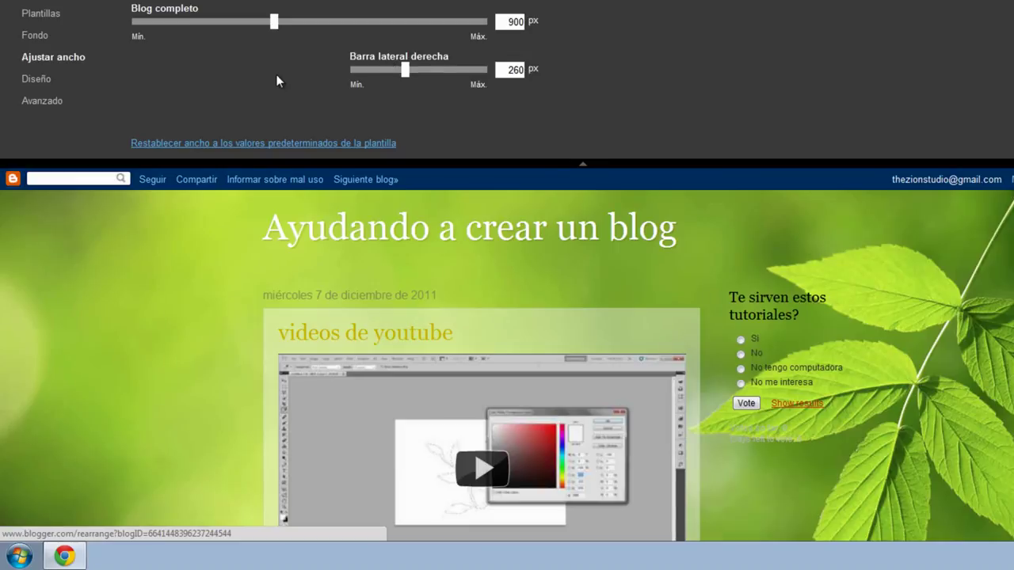
{"action": "mouse_move", "coordinate": [403, 73]}
{"action": "left_mouse_down"}
{"action": "mouse_move", "coordinate": [440, 80]}
{"action": "mouse_move", "coordinate": [352, 73]}
{"action": "mouse_move", "coordinate": [403, 72]}
{"action": "left_mouse_up"}
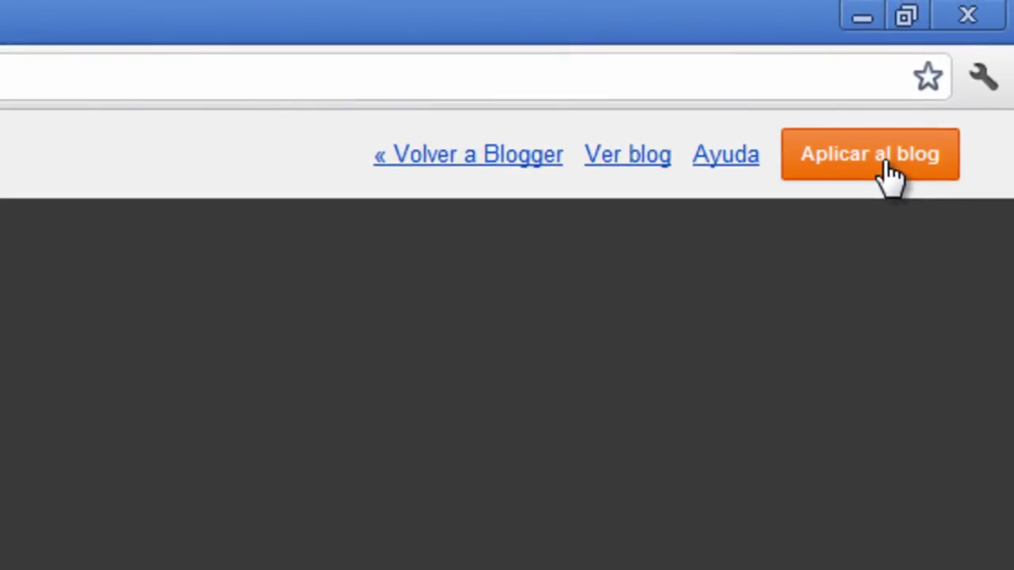
- Apply the new widths, return to the Blogger layout, and pick the Encuesta gadget for the sidebar
{"action": "left_click", "coordinate": [891, 175]}
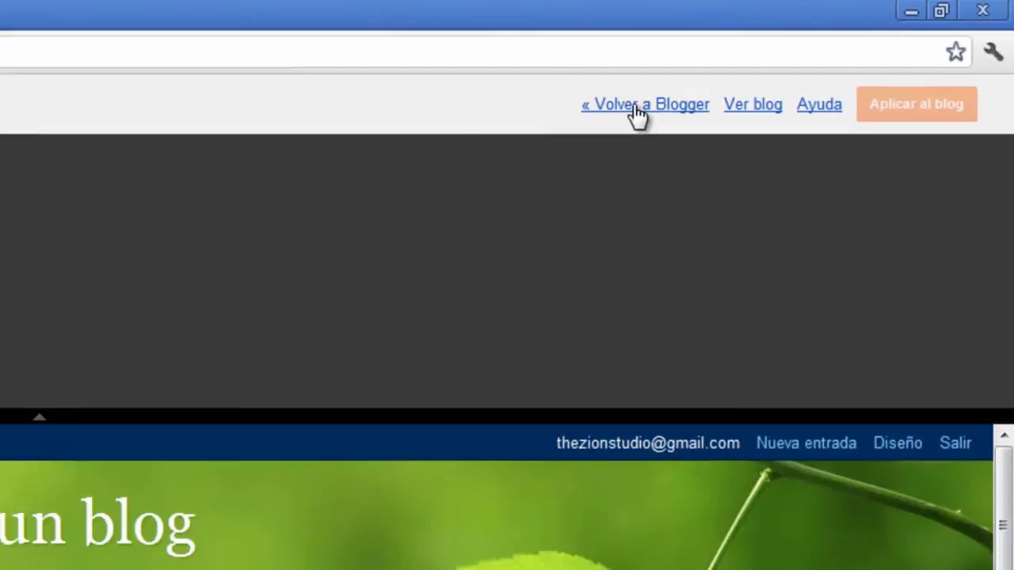
{"action": "left_click", "coordinate": [450, 162]}
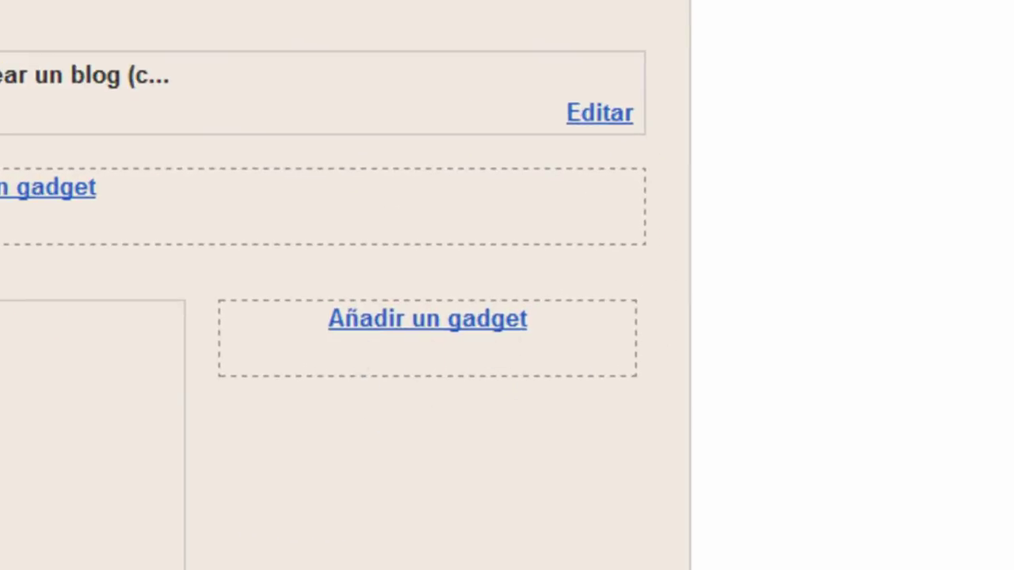
{"action": "scroll", "coordinate": [582, 343], "scroll_direction": "down", "scroll_amount": 5}
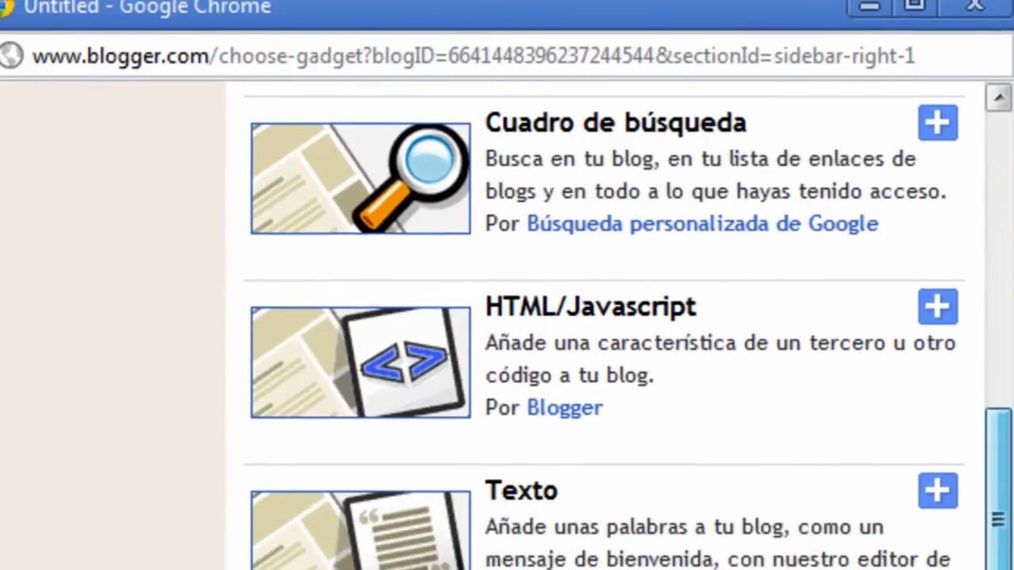
{"action": "scroll", "coordinate": [555, 523], "scroll_direction": "down", "scroll_amount": 5}
{"action": "scroll", "coordinate": [697, 277], "scroll_direction": "down", "scroll_amount": 3}
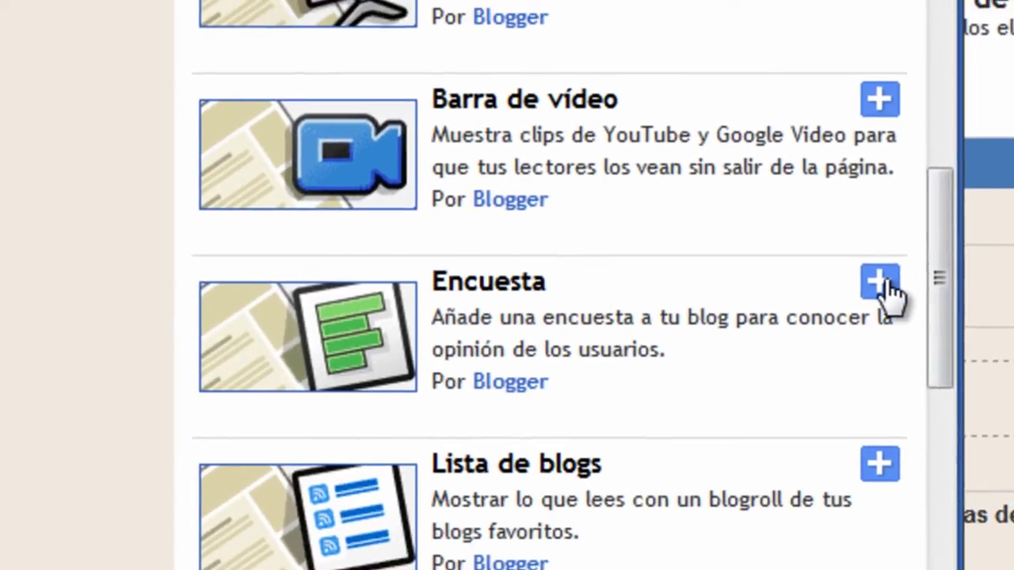
{"action": "left_click", "coordinate": [873, 263]}
- Enter the poll question 'Te sirven estos tutoriales?' with answers Si, No, No tengo computadora, No me interesa
{"action": "left_click", "coordinate": [289, 65]}
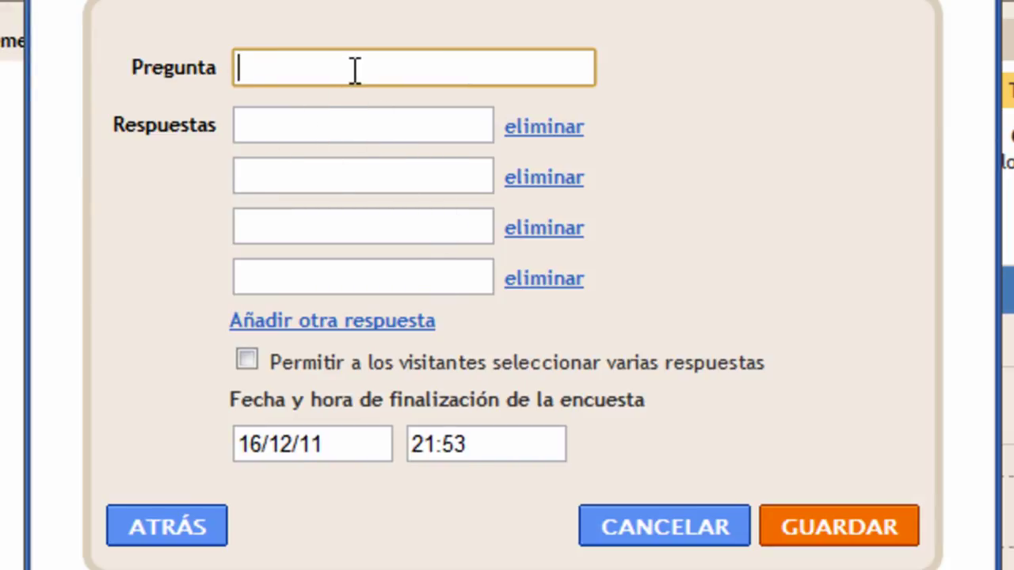
{"action": "type", "text": "T"}
{"action": "type", "text": "e sirven estos tutoriales?"}
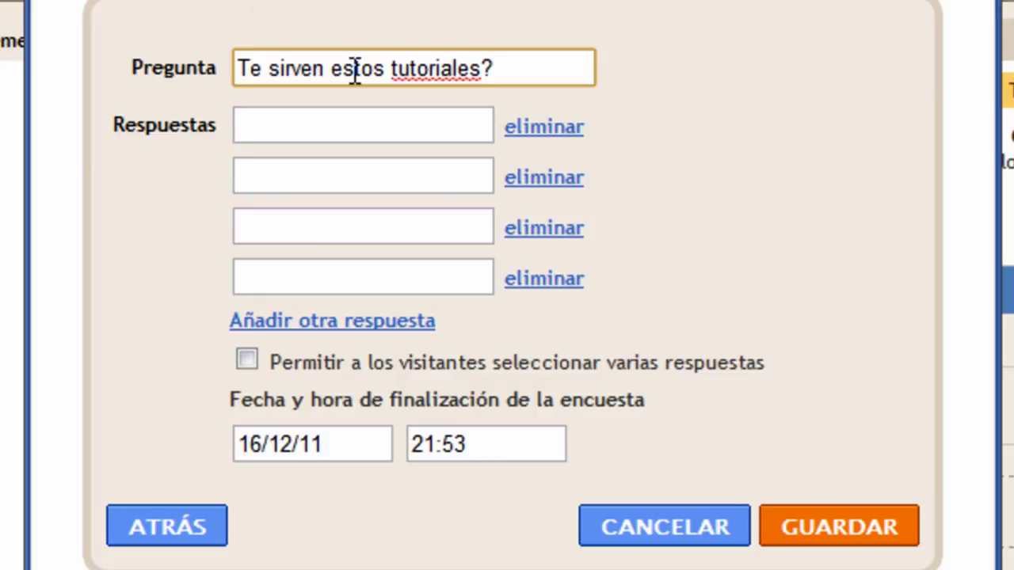
{"action": "left_click", "coordinate": [270, 127]}
{"action": "type", "text": "Si"}
{"action": "left_click", "coordinate": [273, 173]}
{"action": "type", "text": "No"}
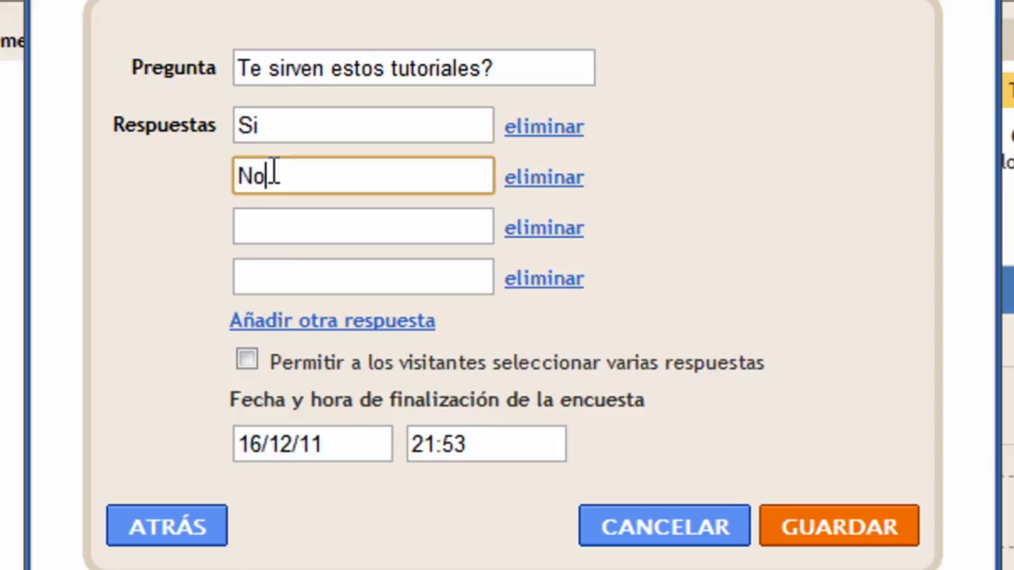
{"action": "left_click", "coordinate": [271, 226]}
{"action": "type", "text": "No ten"}
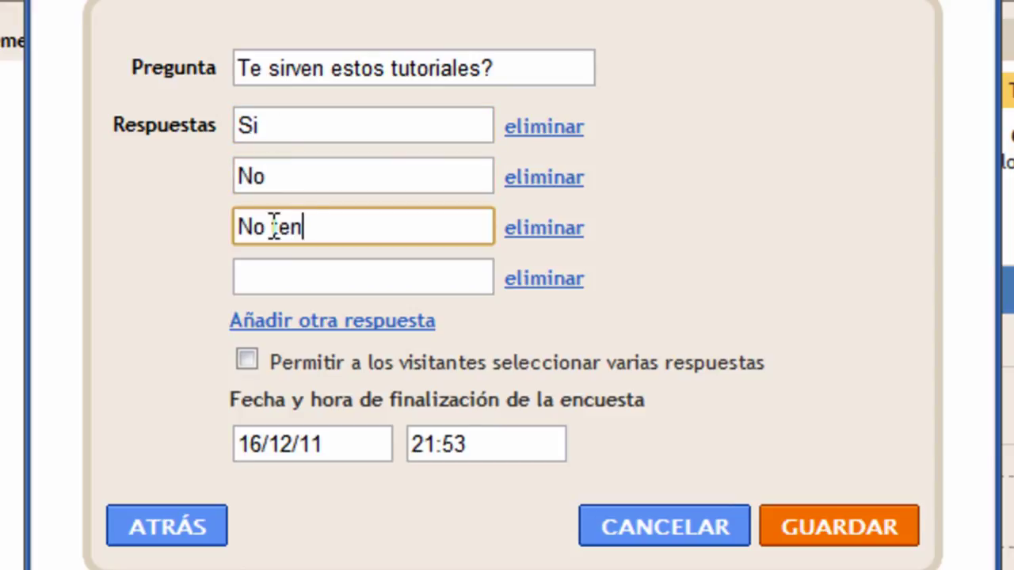
{"action": "type", "text": "go computadora"}
{"action": "left_click", "coordinate": [342, 286]}
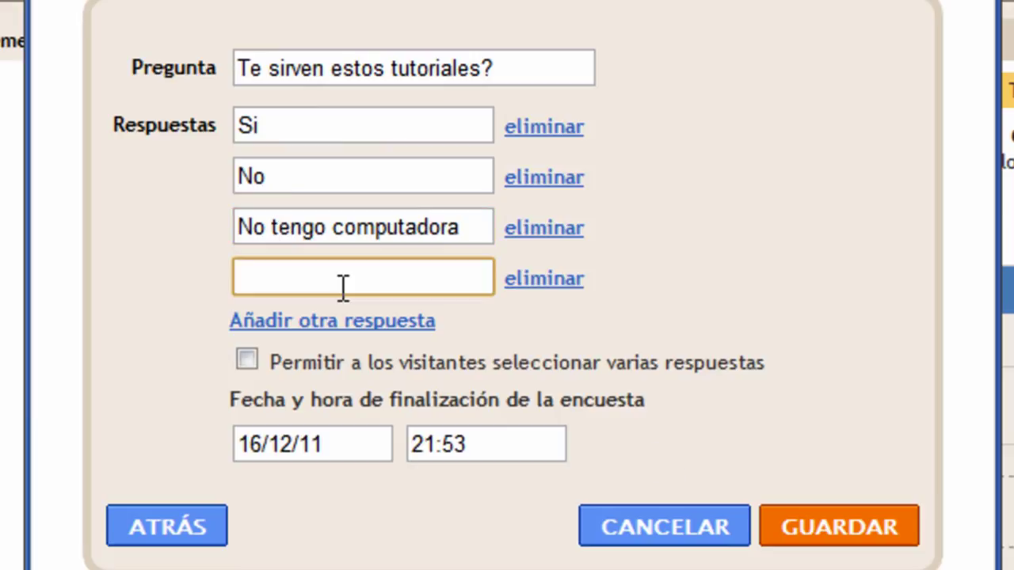
{"action": "type", "text": "No me interesa"}
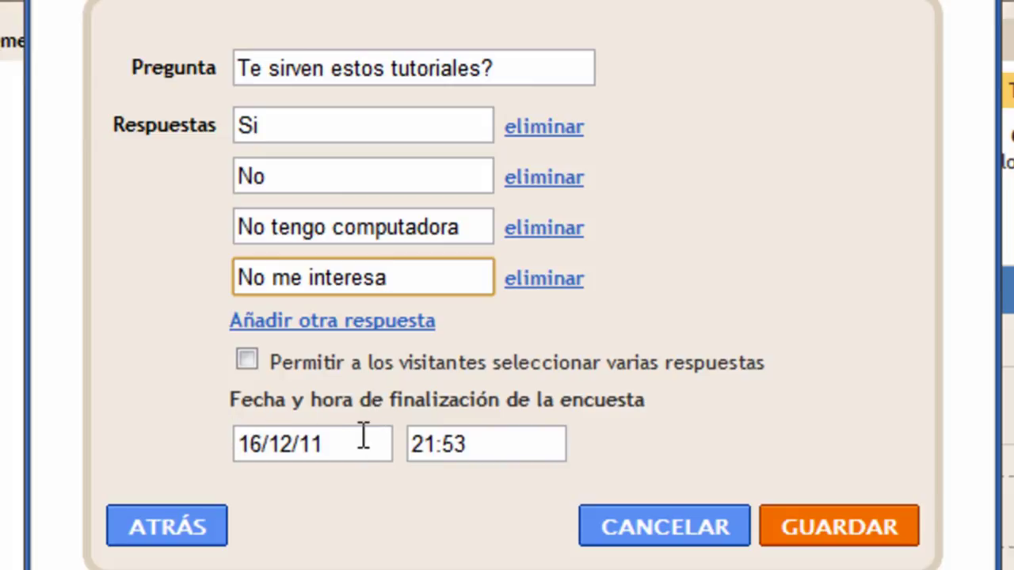
- Change the poll end date to 16/12/2012 and save the poll gadget
{"action": "left_click", "coordinate": [336, 442]}
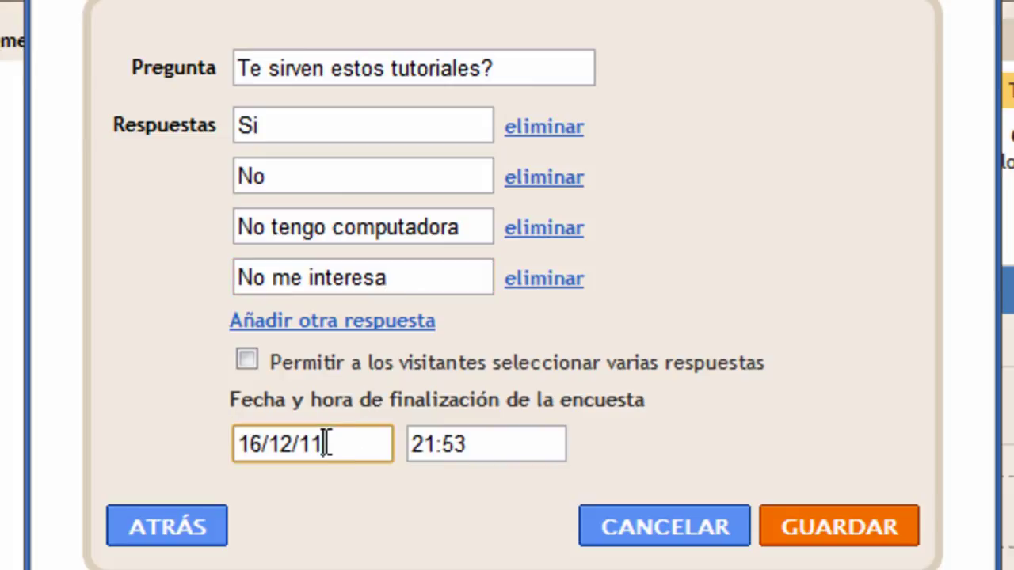
{"action": "left_click_drag", "start_coordinate": [326, 444], "coordinate": [299, 443]}
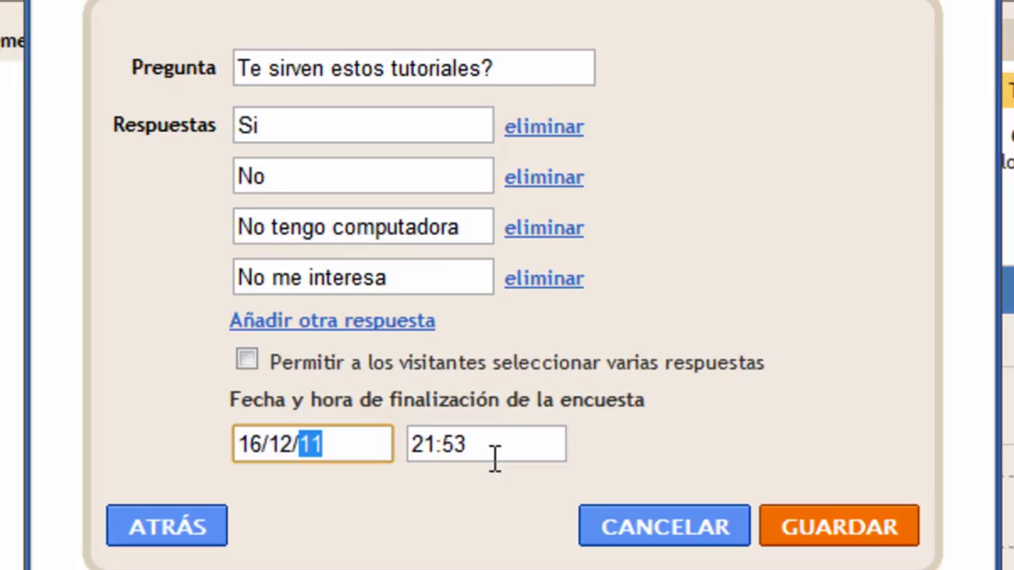
{"action": "type", "text": "2012"}
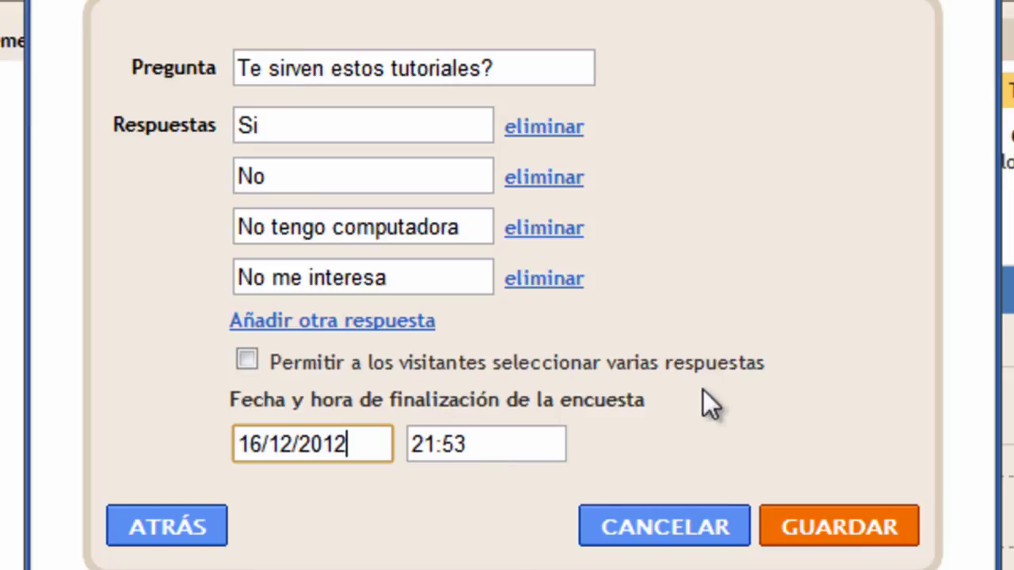
{"action": "left_click", "coordinate": [828, 529]}
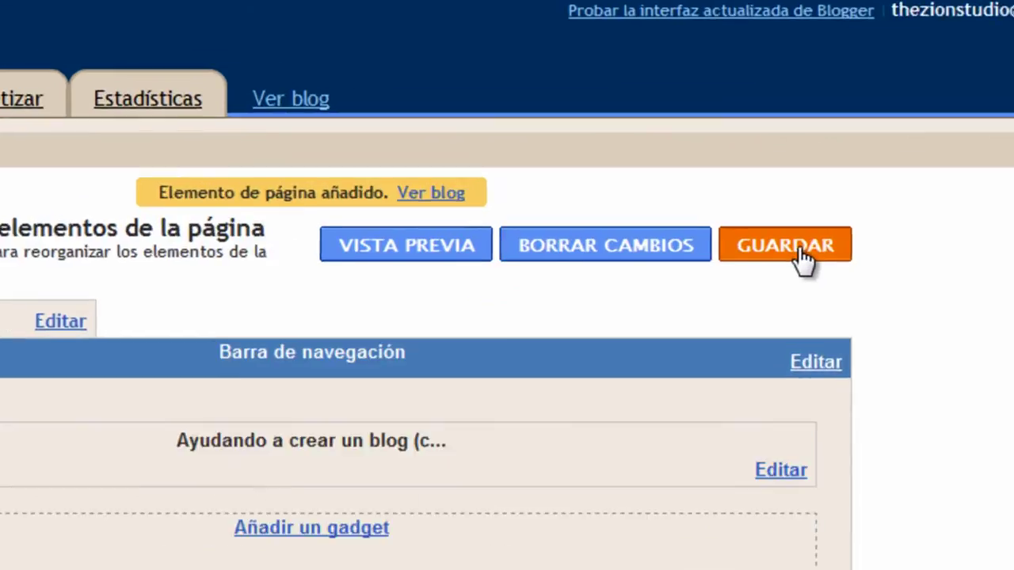
- Save the layout, confirm the poll shows on the live blog, and return to Diseño
{"action": "left_click", "coordinate": [723, 157]}
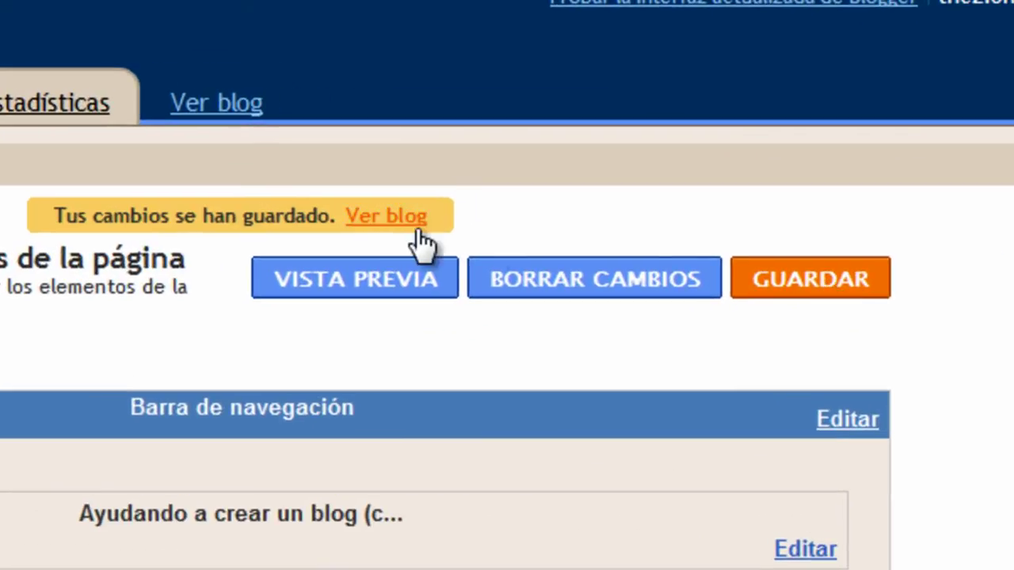
{"action": "left_click", "coordinate": [398, 217]}
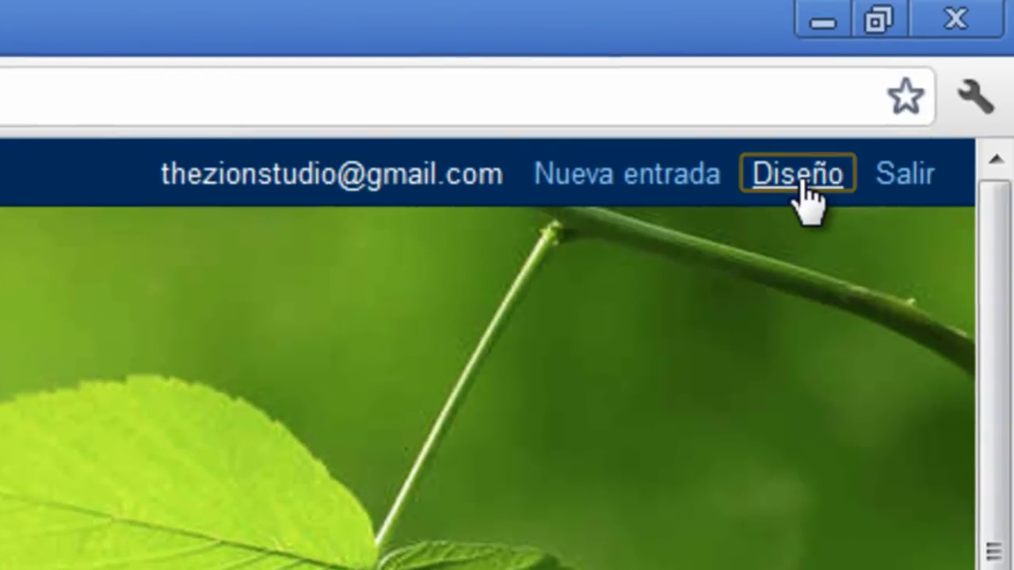
{"action": "left_click", "coordinate": [799, 179]}
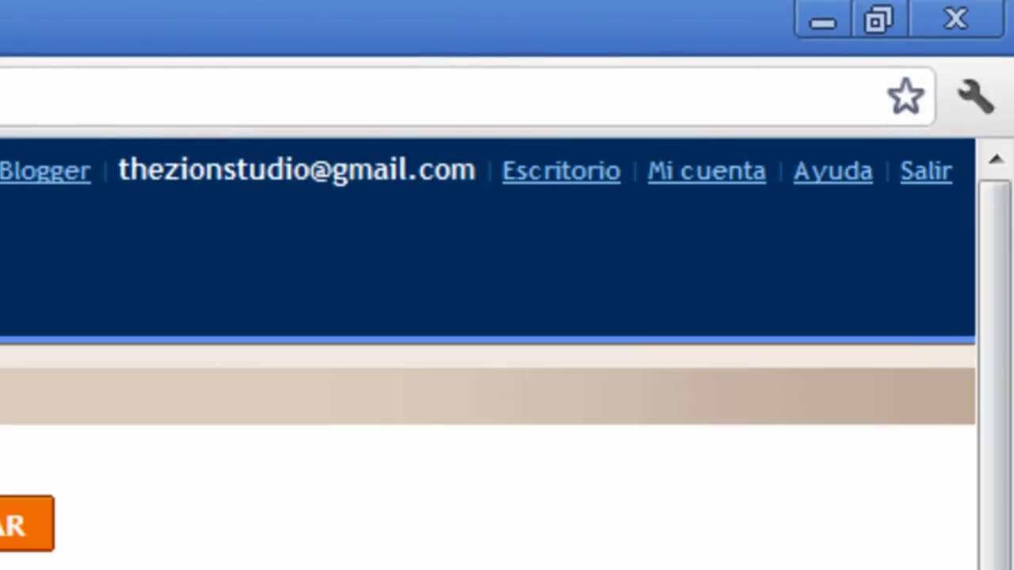
- Add an Estadísticas del blog gadget below the posts with the flip-digit style and Animar contador ticked
{"action": "scroll", "coordinate": [507, 357], "scroll_direction": "down", "scroll_amount": 3}
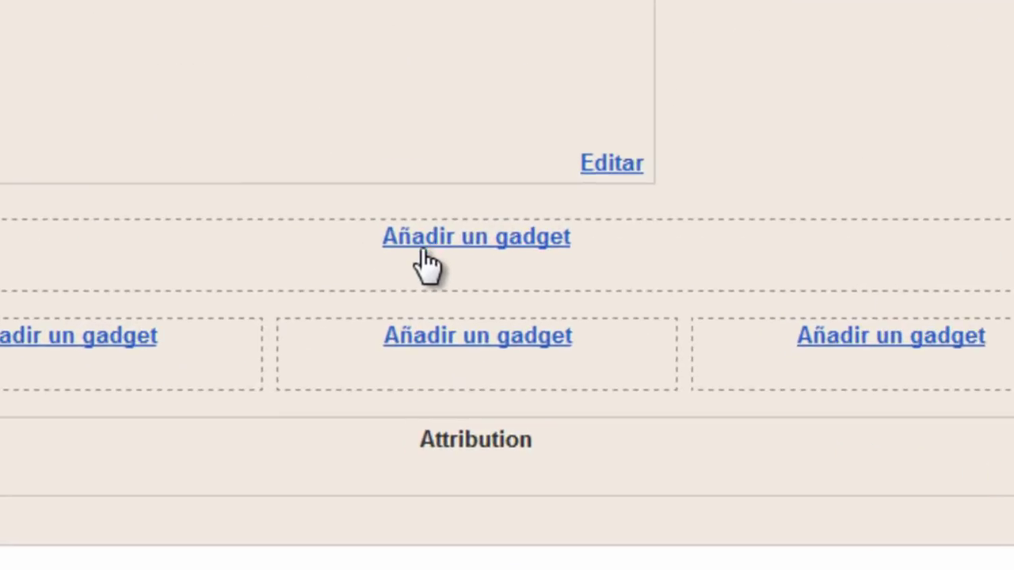
{"action": "left_click", "coordinate": [458, 244]}
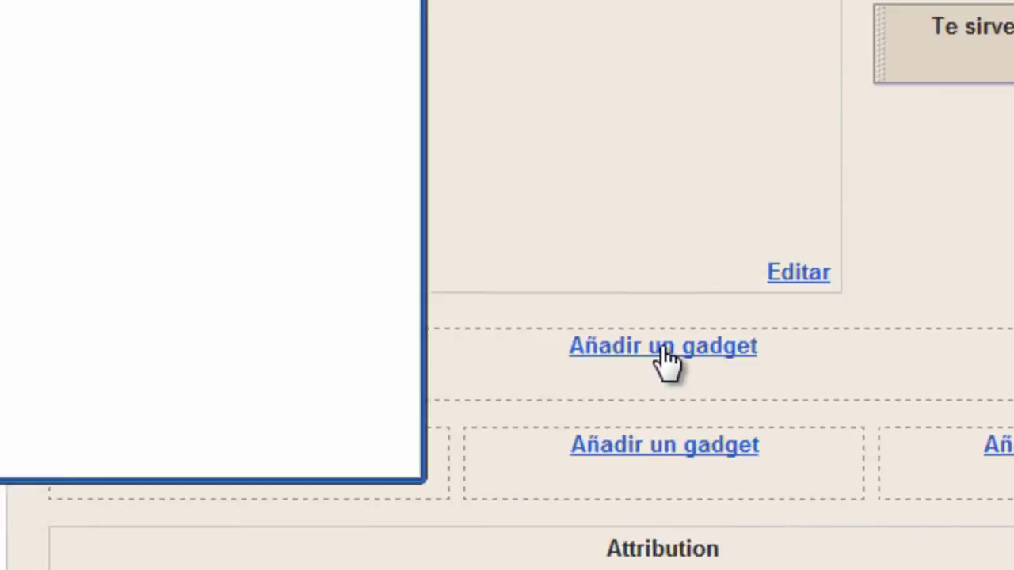
{"action": "scroll", "coordinate": [920, 24], "scroll_direction": "down", "scroll_amount": 2}
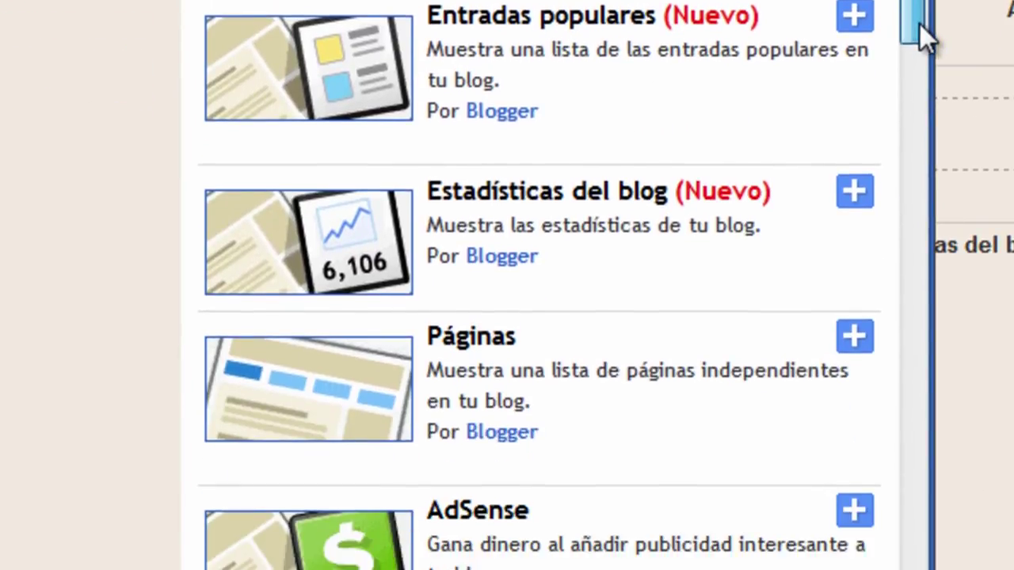
{"action": "scroll", "coordinate": [921, 32], "scroll_direction": "down", "scroll_amount": 2}
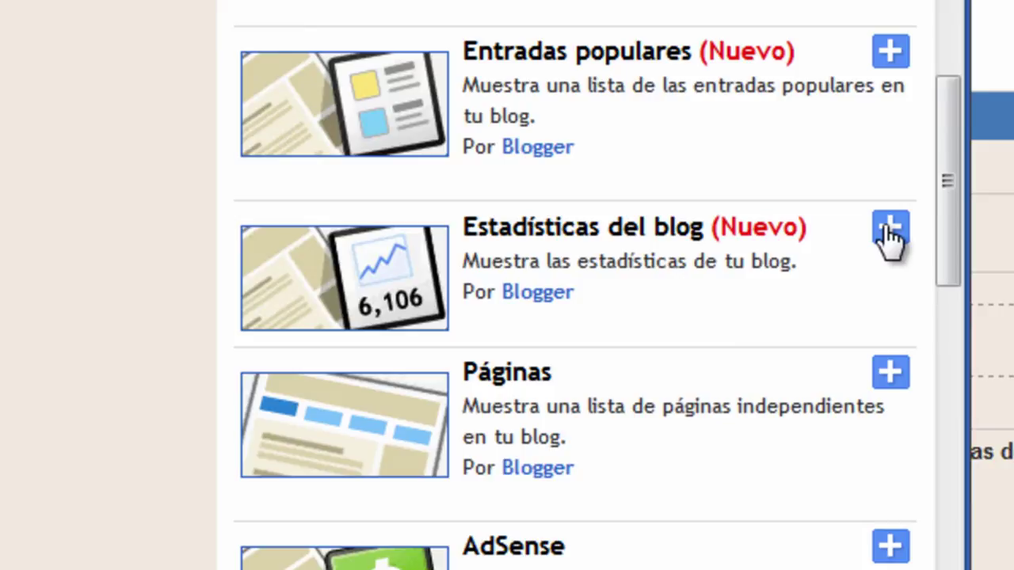
{"action": "left_click", "coordinate": [890, 236]}
{"action": "left_click", "coordinate": [290, 431]}
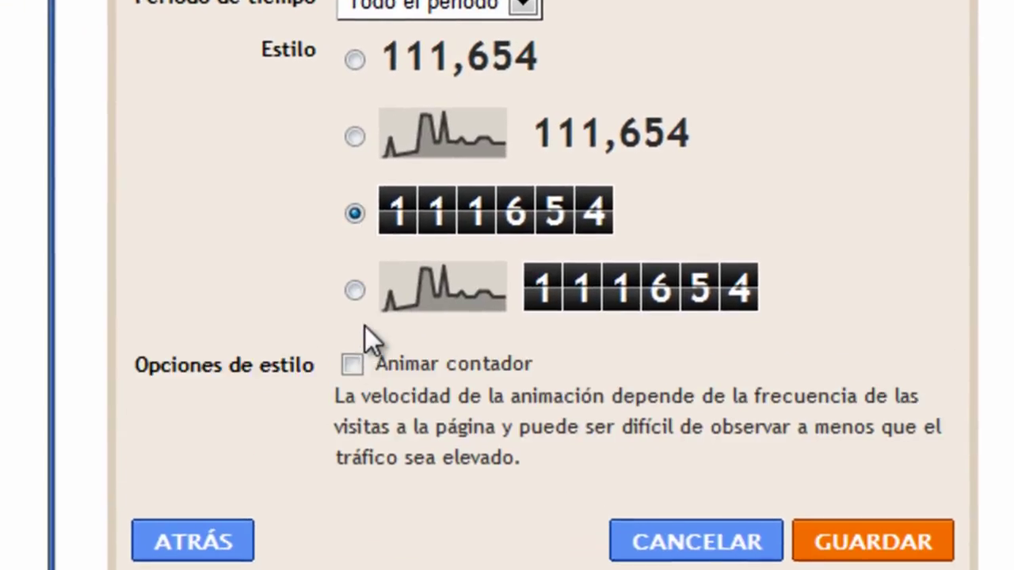
{"action": "left_click", "coordinate": [353, 395]}
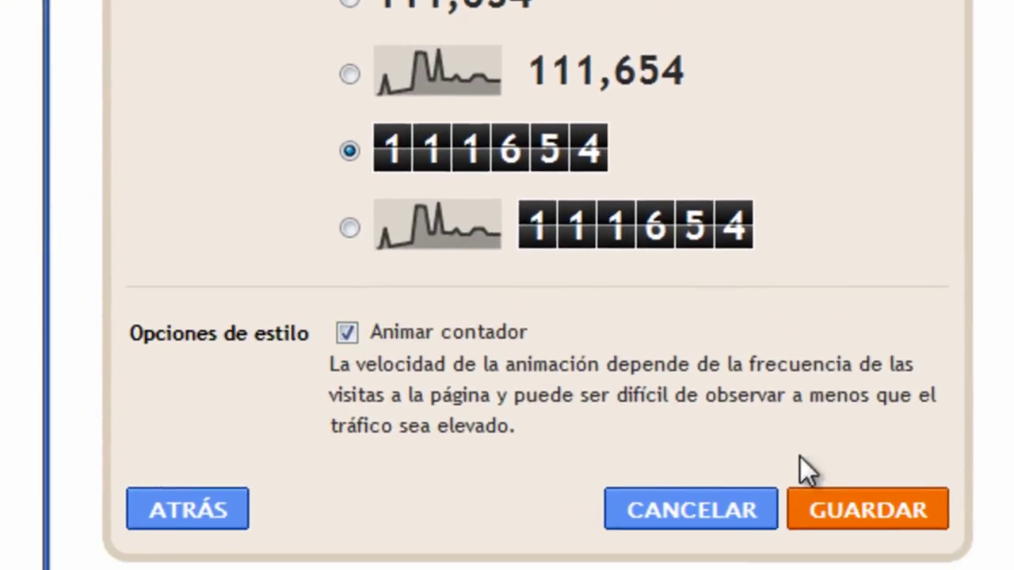
- Save the statistics gadget and layout, then check the 'Páginas vistas en total' counter on the live blog
{"action": "left_click", "coordinate": [831, 428]}
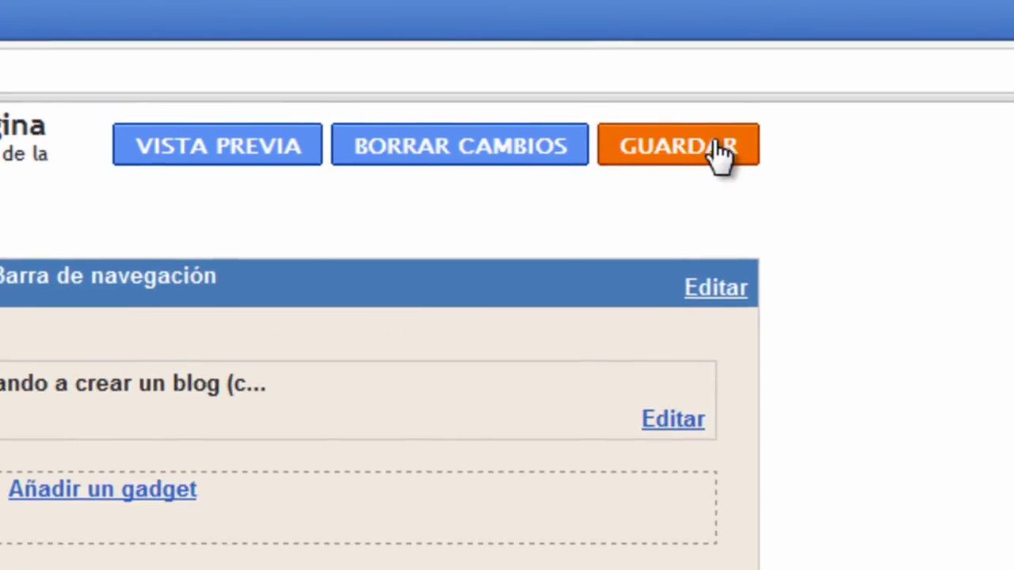
{"action": "left_click", "coordinate": [717, 150]}
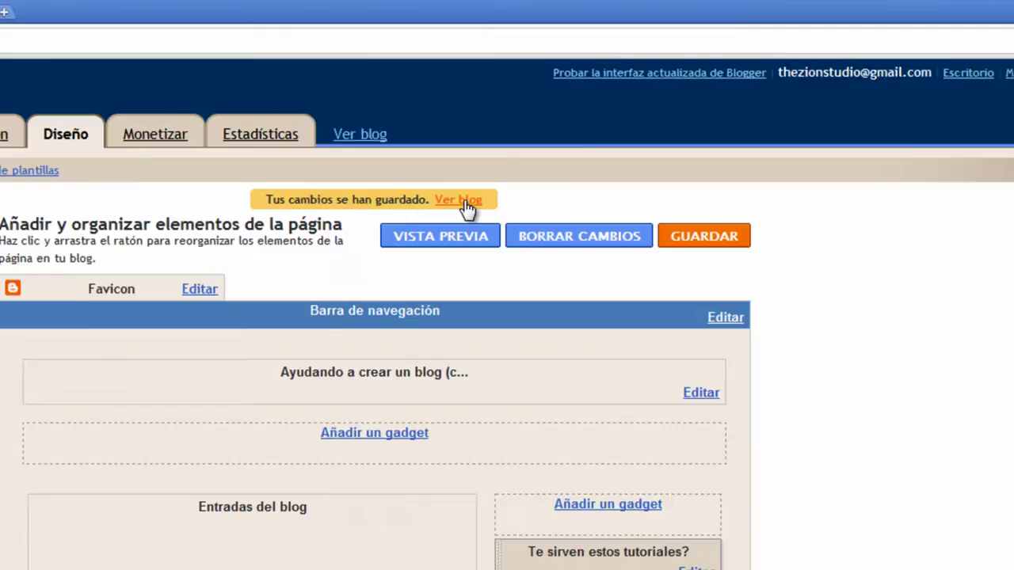
{"action": "left_click", "coordinate": [261, 351]}
{"action": "left_click_drag", "start_coordinate": [1009, 133], "coordinate": [1004, 416]}
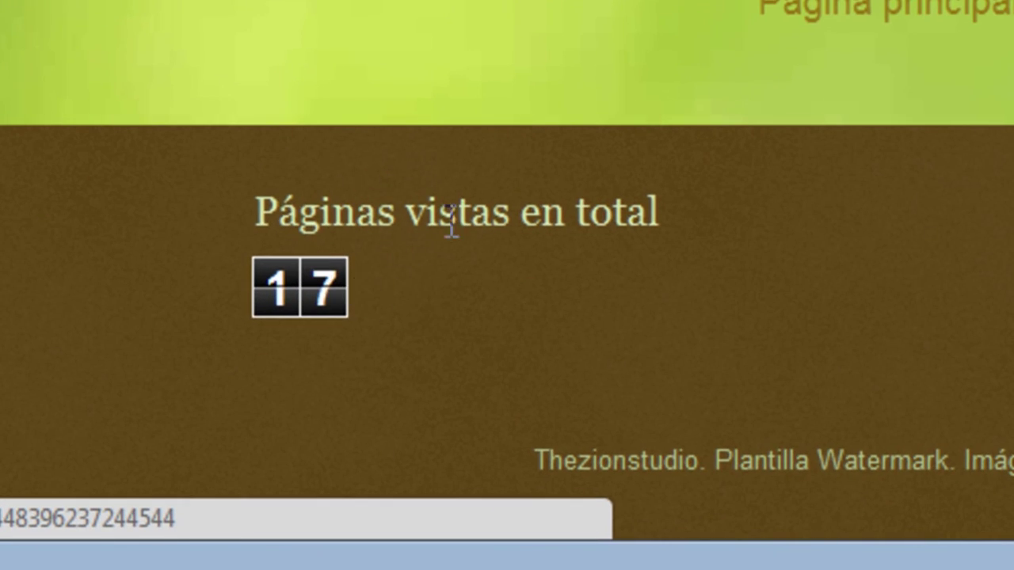
{"action": "scroll", "coordinate": [452, 222], "scroll_direction": "up", "scroll_amount": 10}
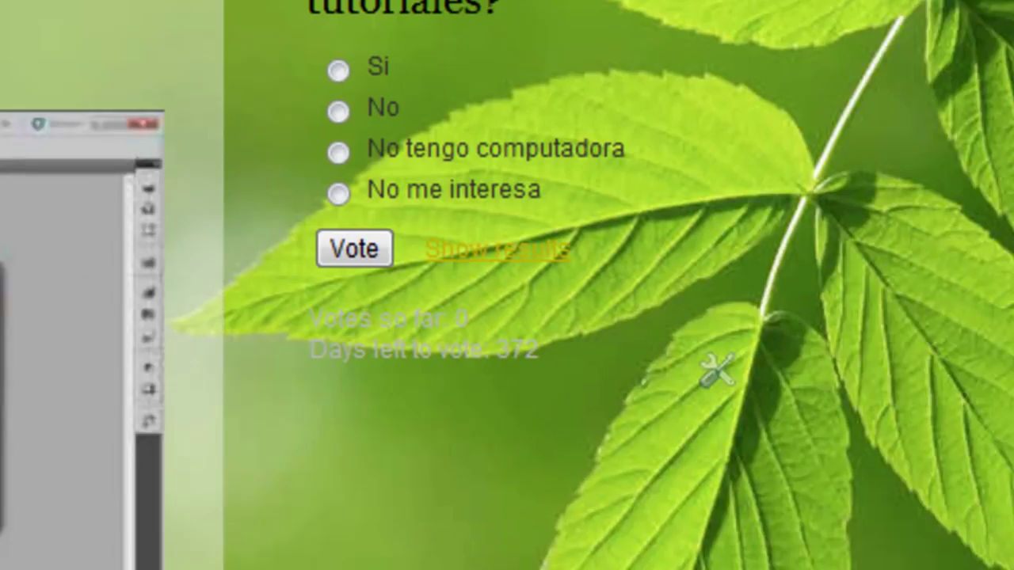